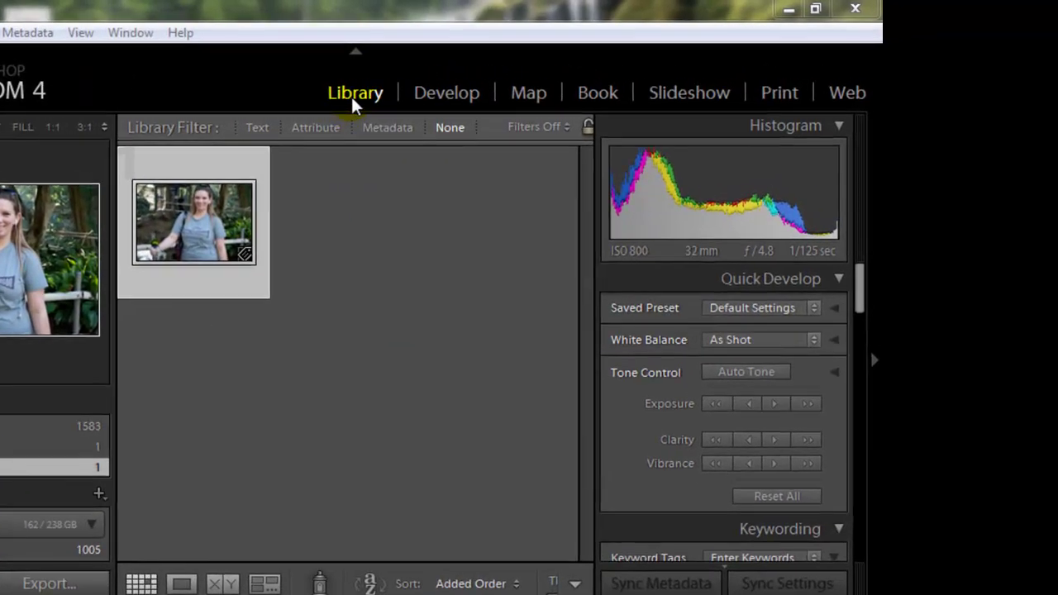
Open DSC_0072-Edit.tif in Develop, zoomed to 1:1 and centred on the woman's face
click(447, 97)
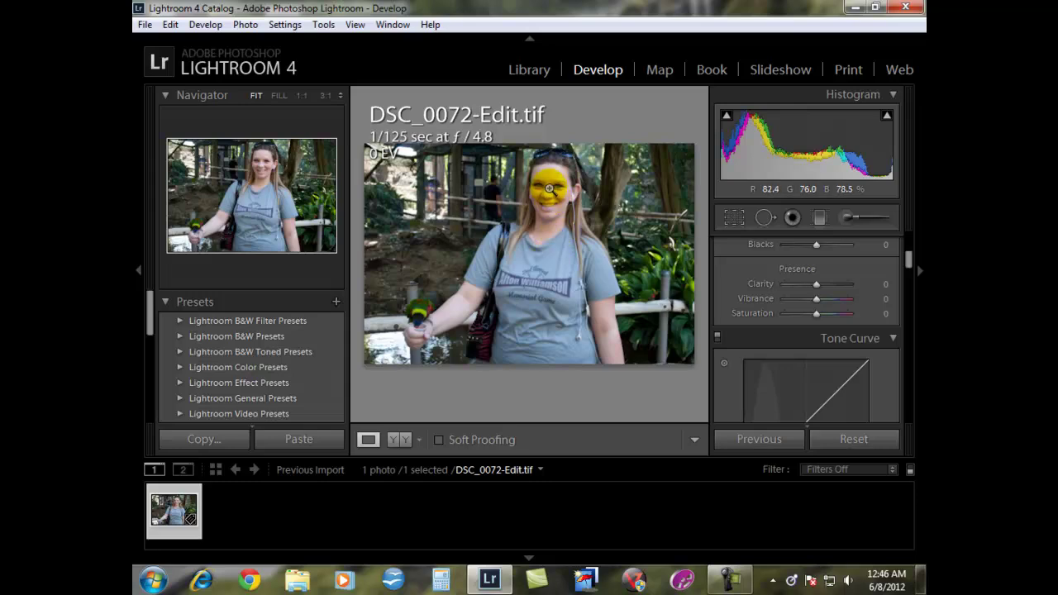
click(547, 189)
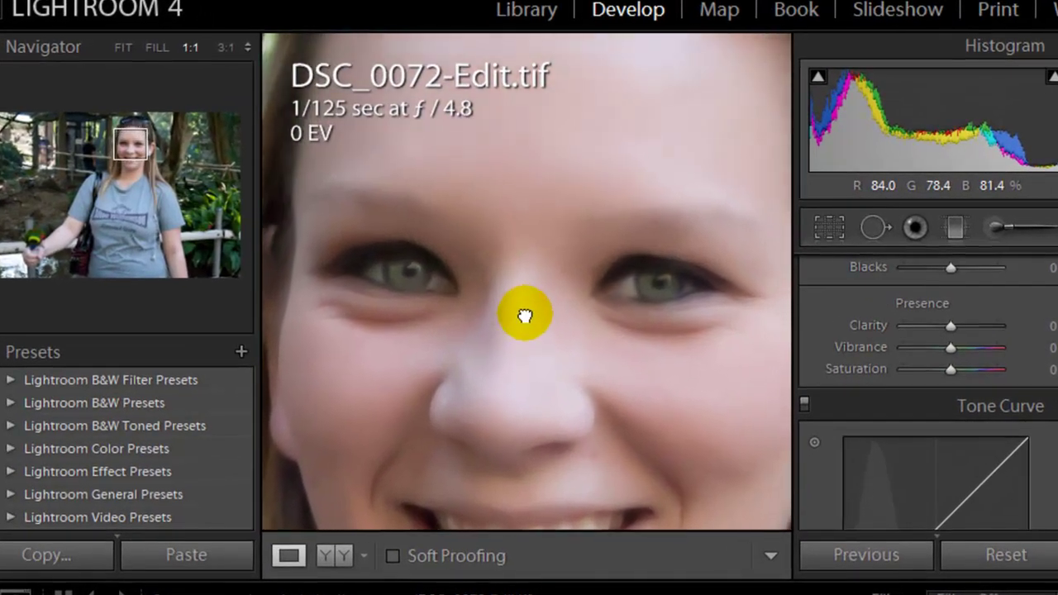
drag(525, 315, 520, 355)
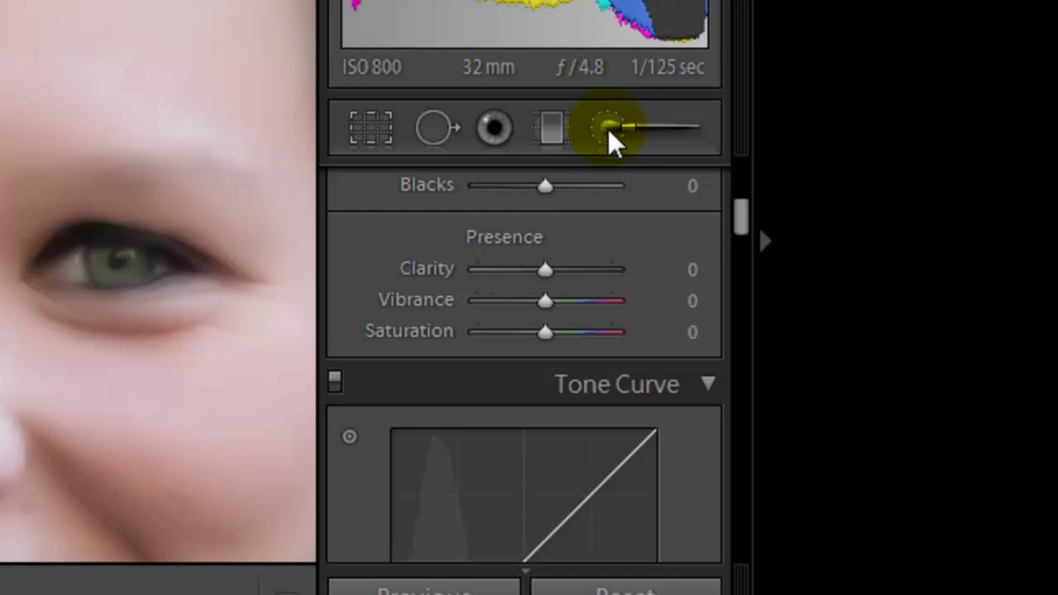
Start an Adjustment Brush using the Iris Enhance preset (Exposure 0.69, Clarity 66, Saturation 70)
click(607, 128)
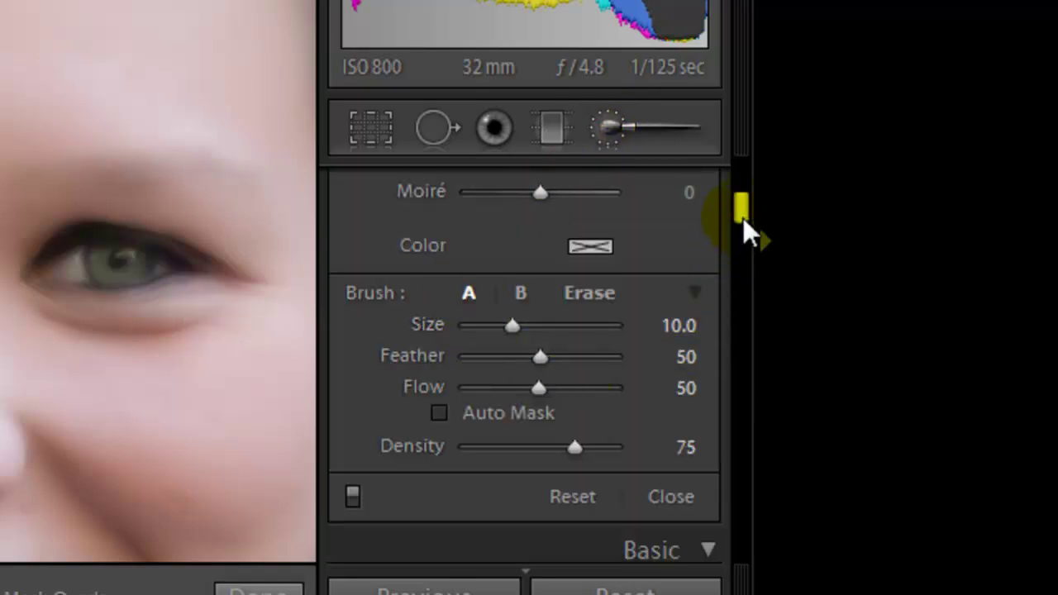
drag(743, 217, 743, 175)
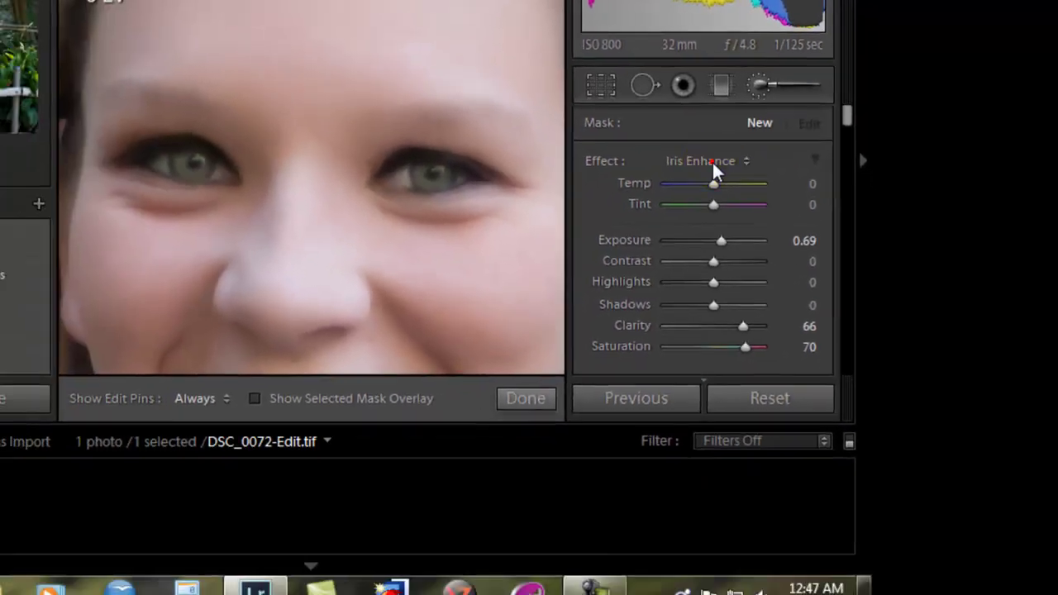
click(521, 242)
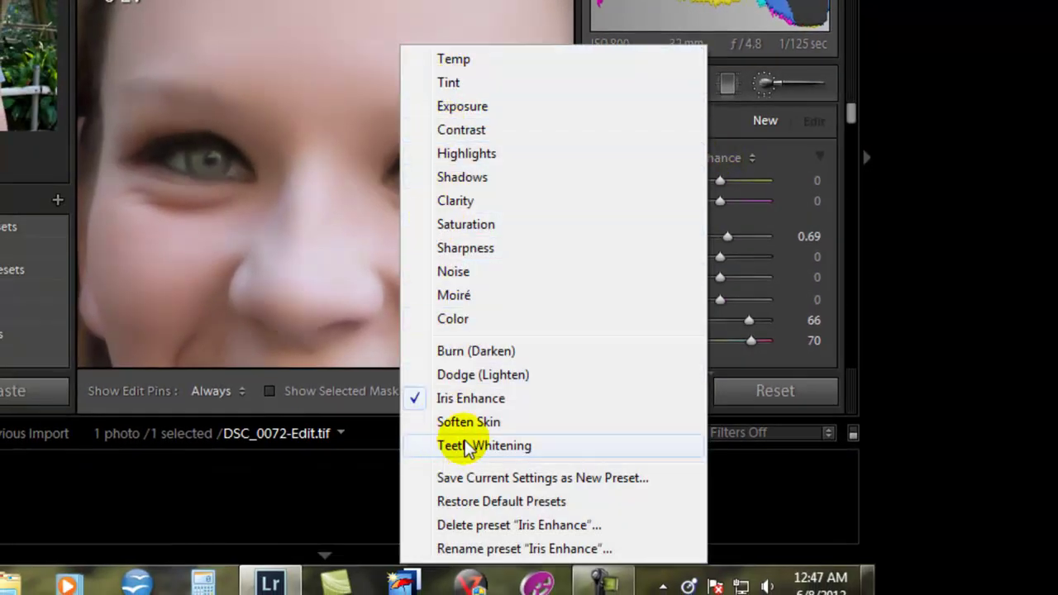
click(418, 399)
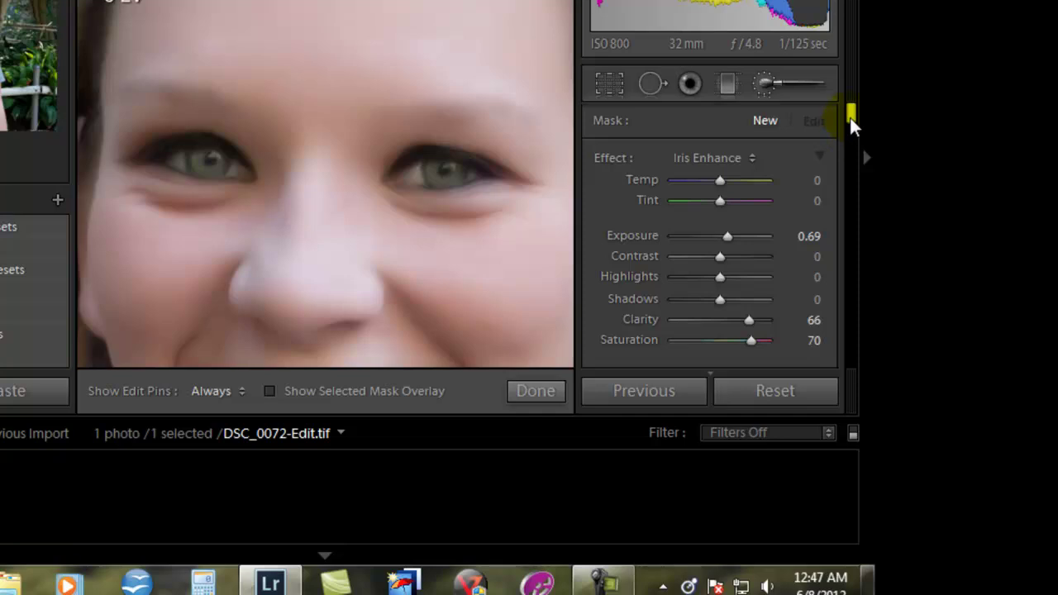
Set the brush to Size 5.3, Feather 70 and Flow 70 to fit the iris
drag(849, 117, 850, 141)
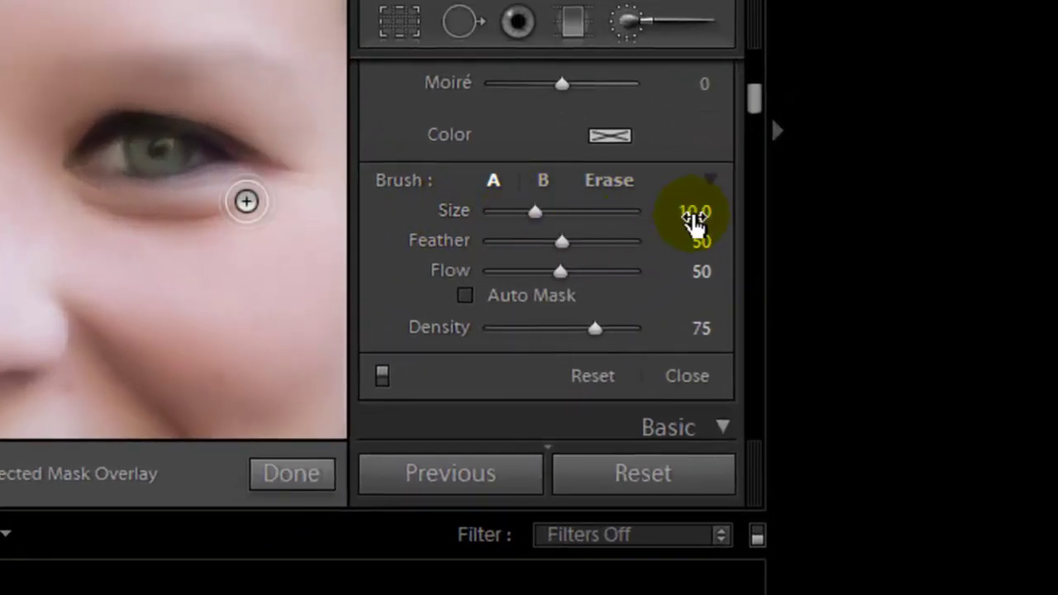
mouse_move(153, 156)
mouse_down()
mouse_move(137, 146)
mouse_move(153, 168)
mouse_move(171, 151)
mouse_move(170, 165)
mouse_move(147, 149)
mouse_move(175, 185)
mouse_up()
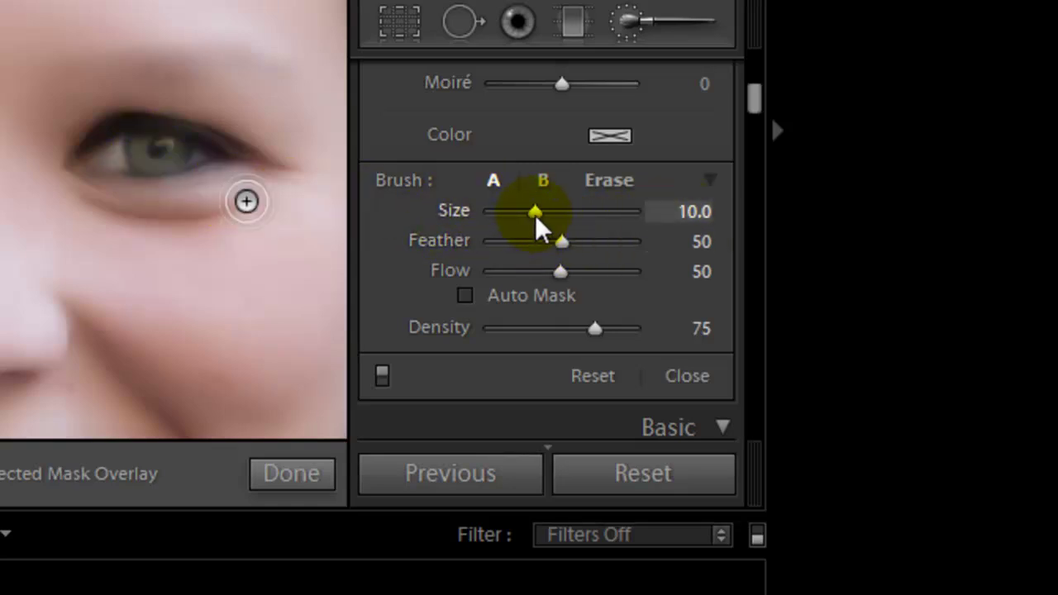
drag(536, 217, 525, 218)
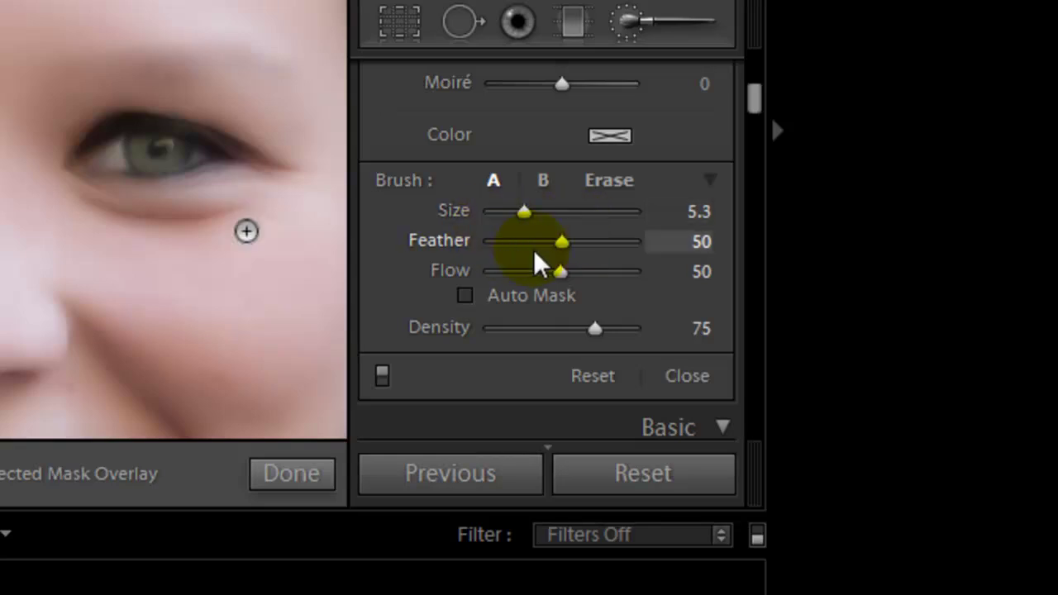
drag(560, 240, 588, 242)
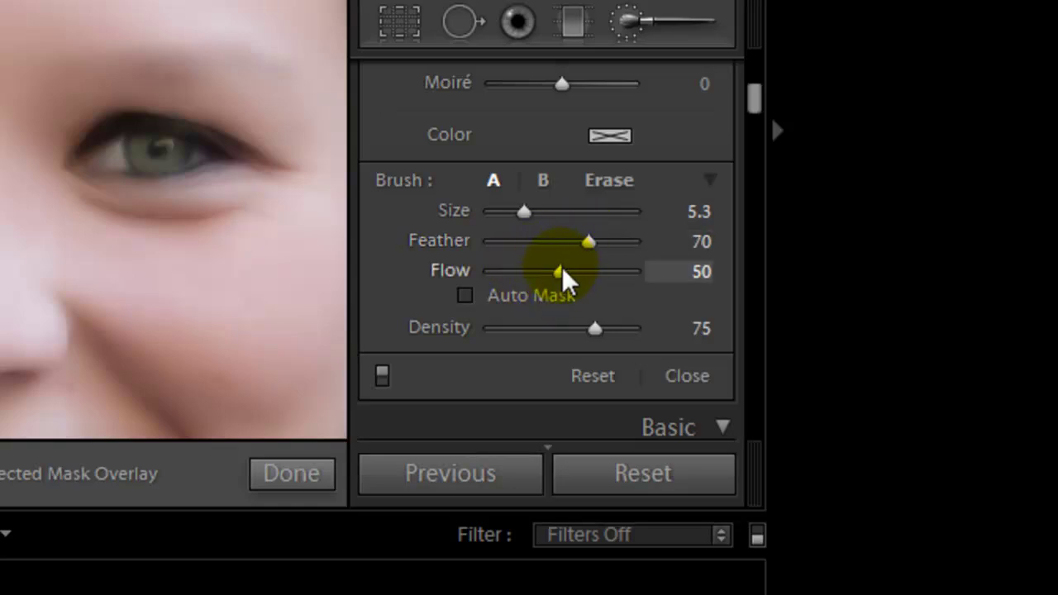
drag(562, 275, 589, 278)
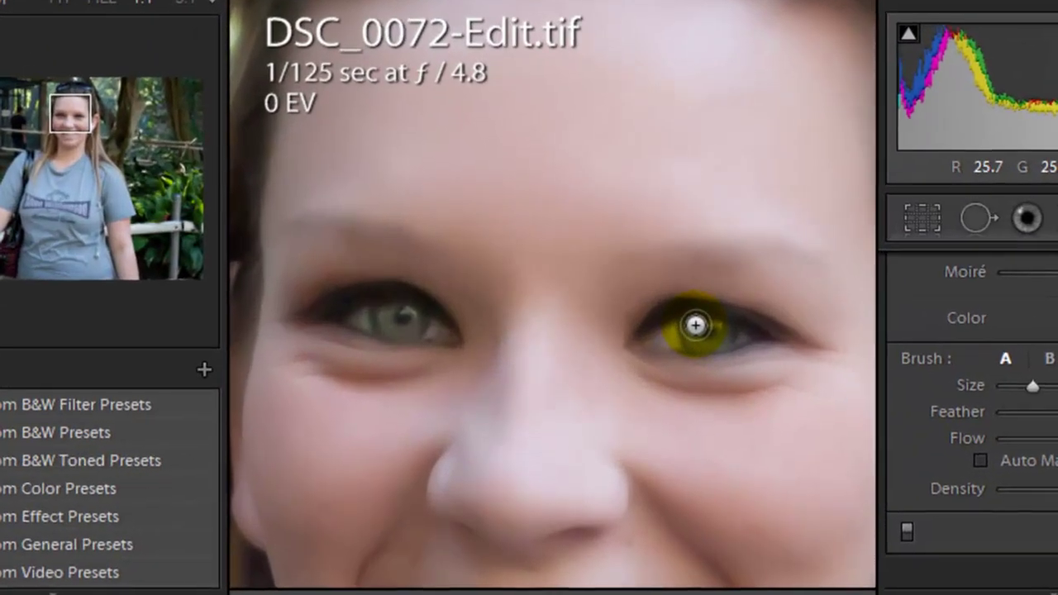
Paint the Iris Enhance brush over the right iris, then the left iris
mouse_move(695, 325)
mouse_down()
mouse_move(697, 314)
mouse_move(701, 343)
mouse_move(730, 335)
mouse_move(719, 329)
mouse_move(704, 401)
mouse_up()
mouse_move(406, 328)
mouse_down()
mouse_move(387, 307)
mouse_move(392, 325)
mouse_move(413, 328)
mouse_move(411, 306)
mouse_move(420, 325)
mouse_up()
mouse_move(562, 472)
mouse_down()
mouse_move(607, 485)
mouse_move(606, 444)
mouse_move(584, 405)
mouse_move(441, 394)
mouse_move(367, 350)
mouse_move(564, 393)
mouse_move(674, 376)
mouse_up()
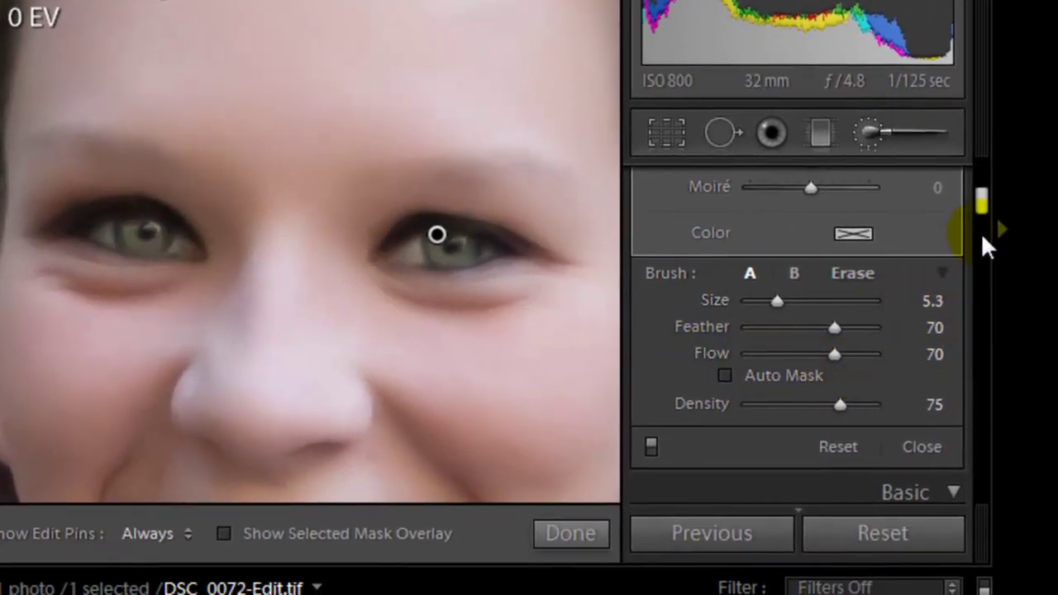
Lower the painted iris adjustment's Temp to -79, shifting the eyes toward blue
drag(981, 207, 976, 175)
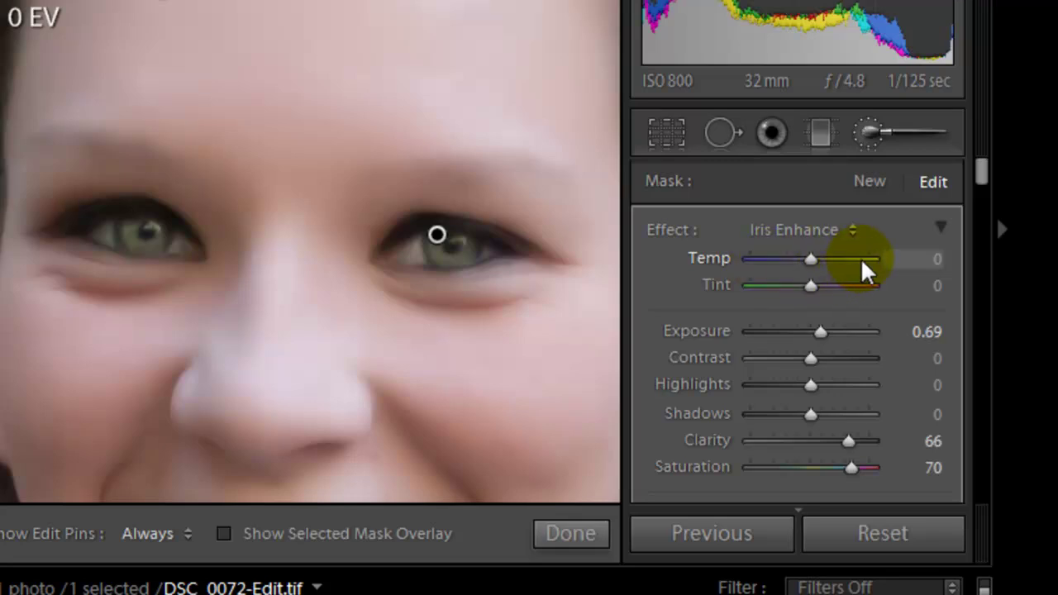
drag(811, 261, 762, 260)
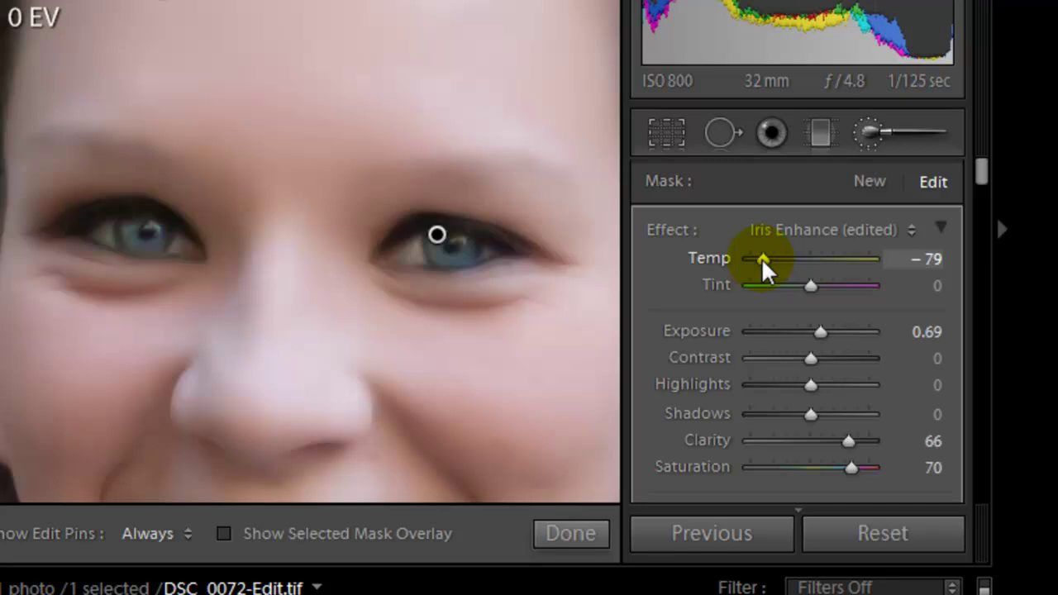
drag(762, 260, 762, 259)
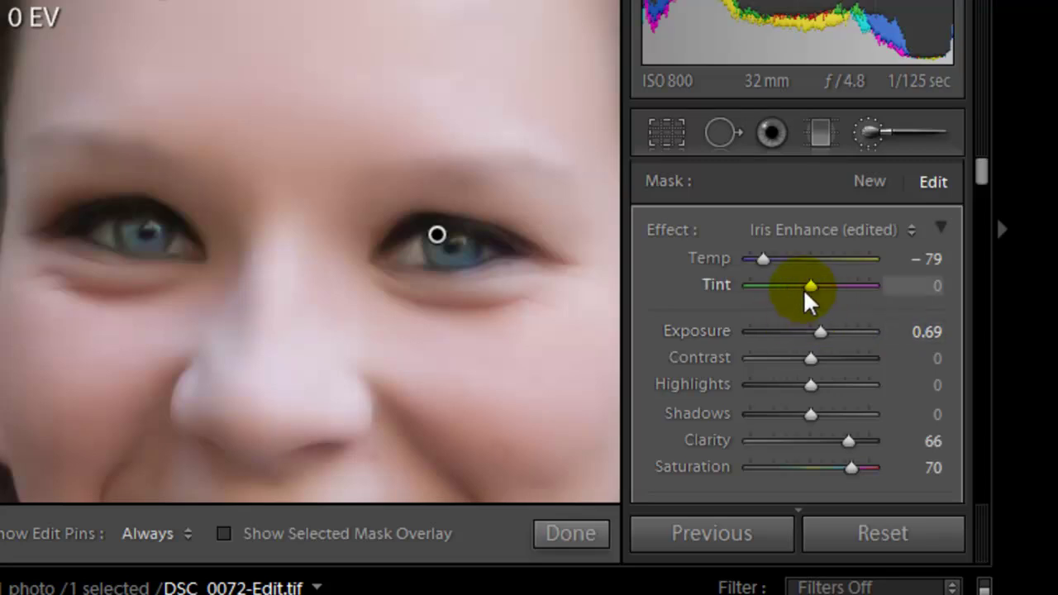
Set the iris adjustment's Tint to -35 and Temp to -80
mouse_move(807, 294)
mouse_down()
mouse_move(888, 292)
mouse_move(745, 294)
mouse_move(791, 291)
mouse_up()
click(933, 284)
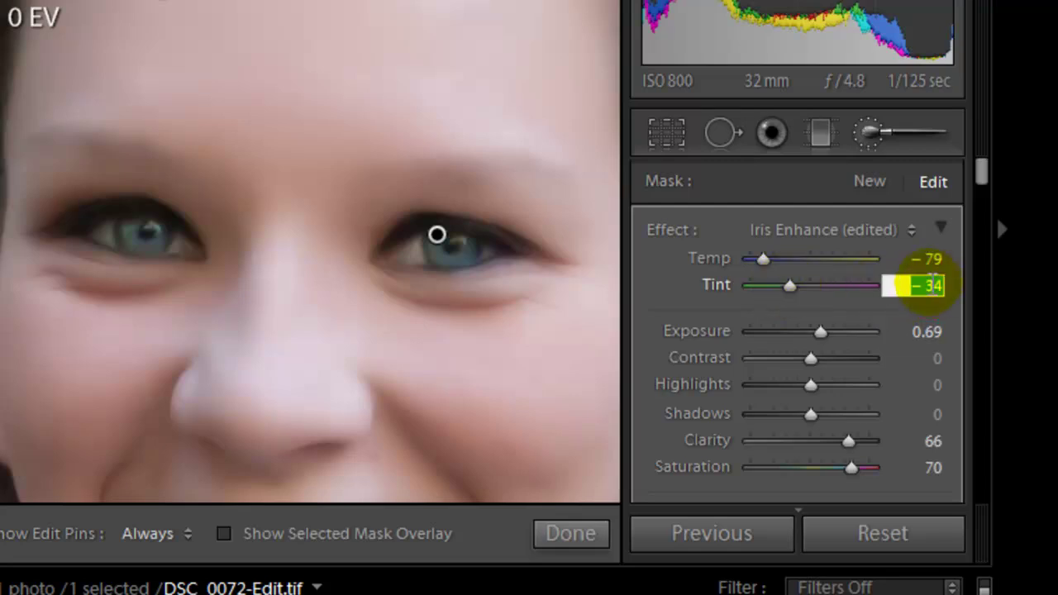
drag(926, 285, 905, 259)
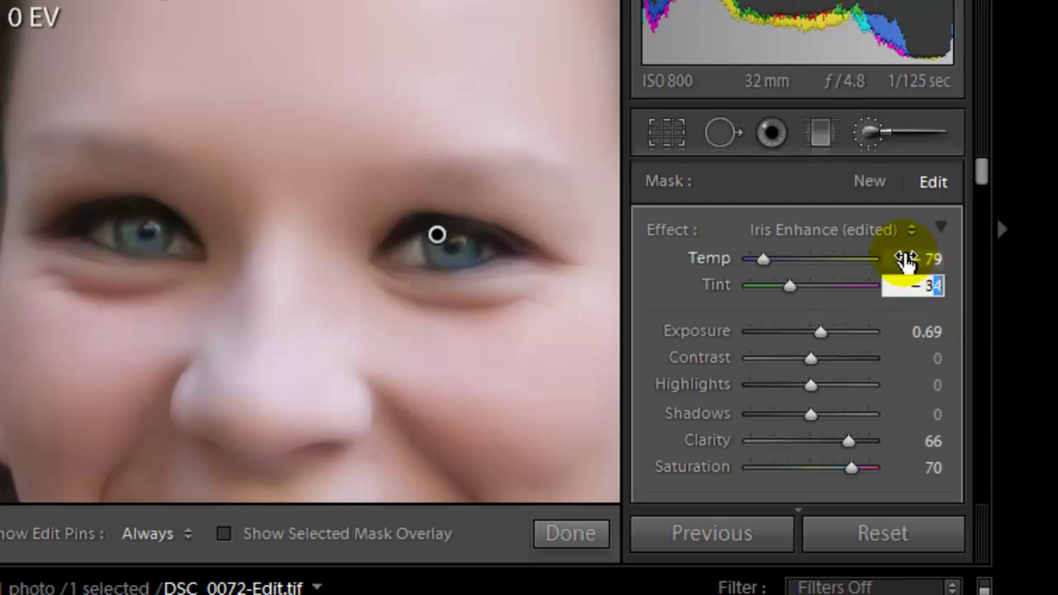
text(5)
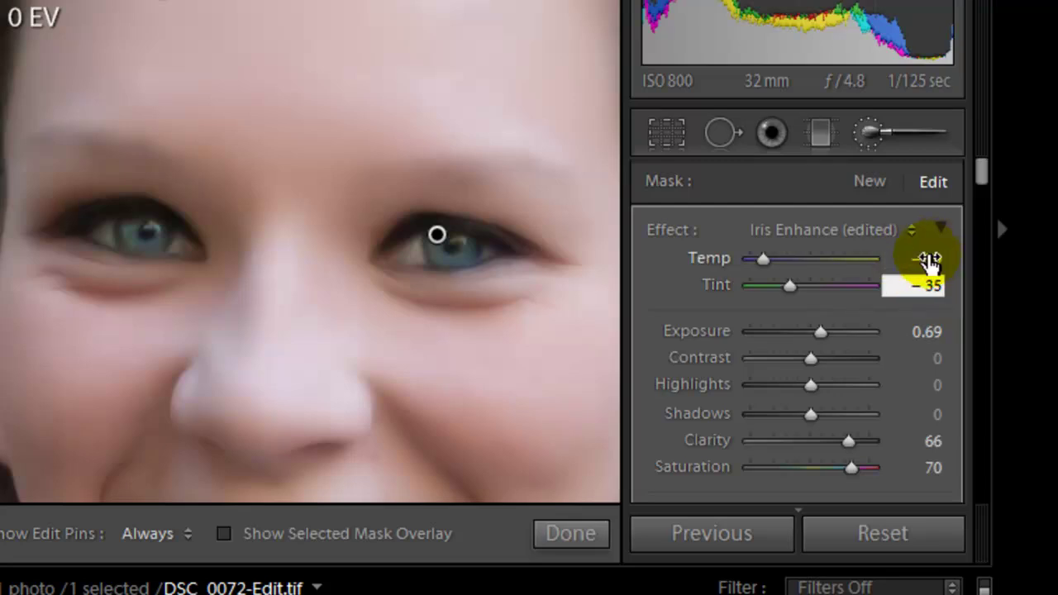
click(929, 259)
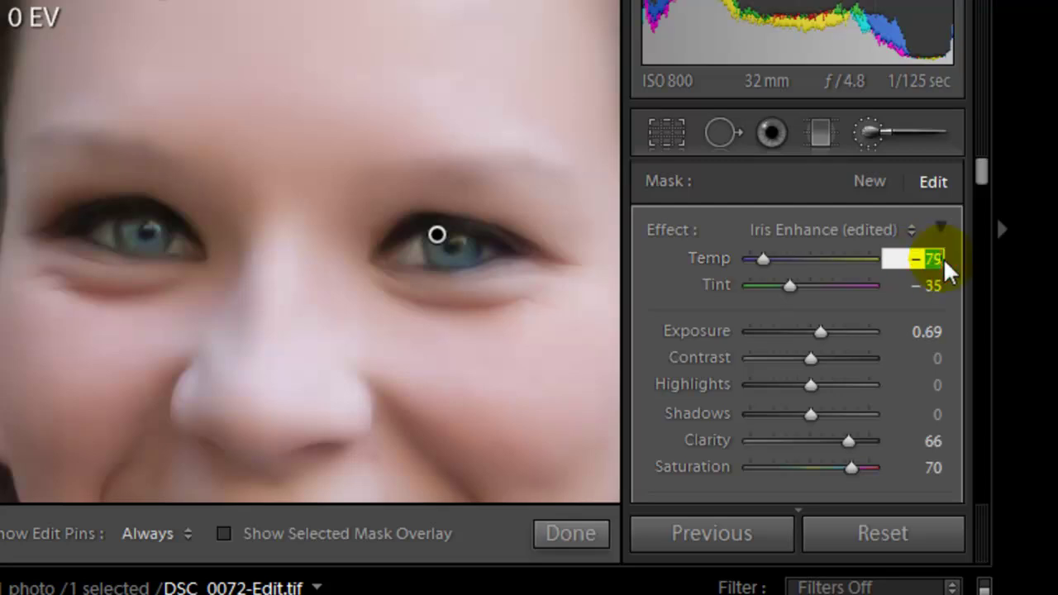
text(80)
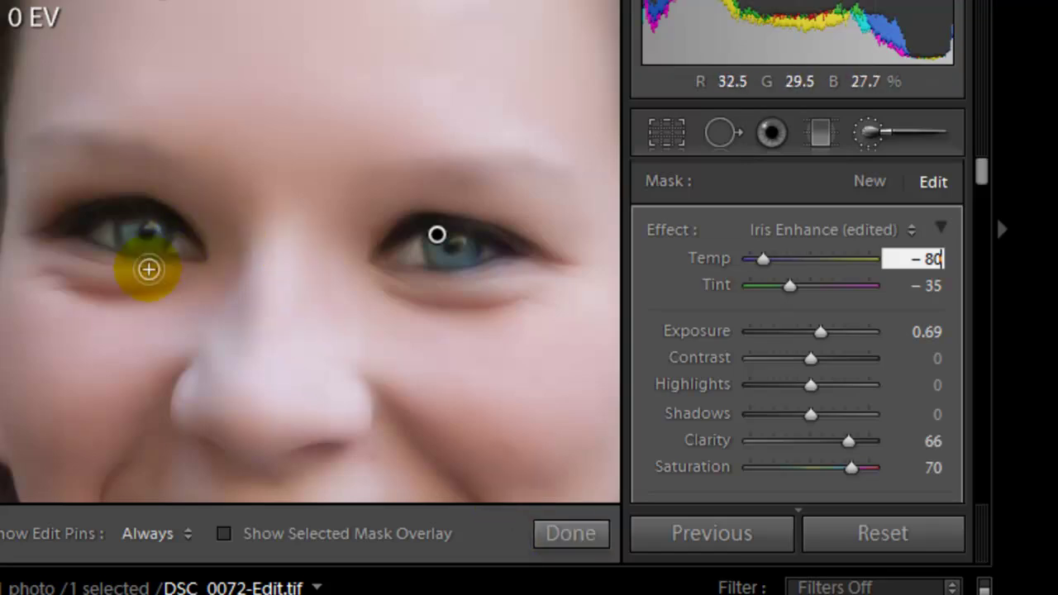
click(582, 535)
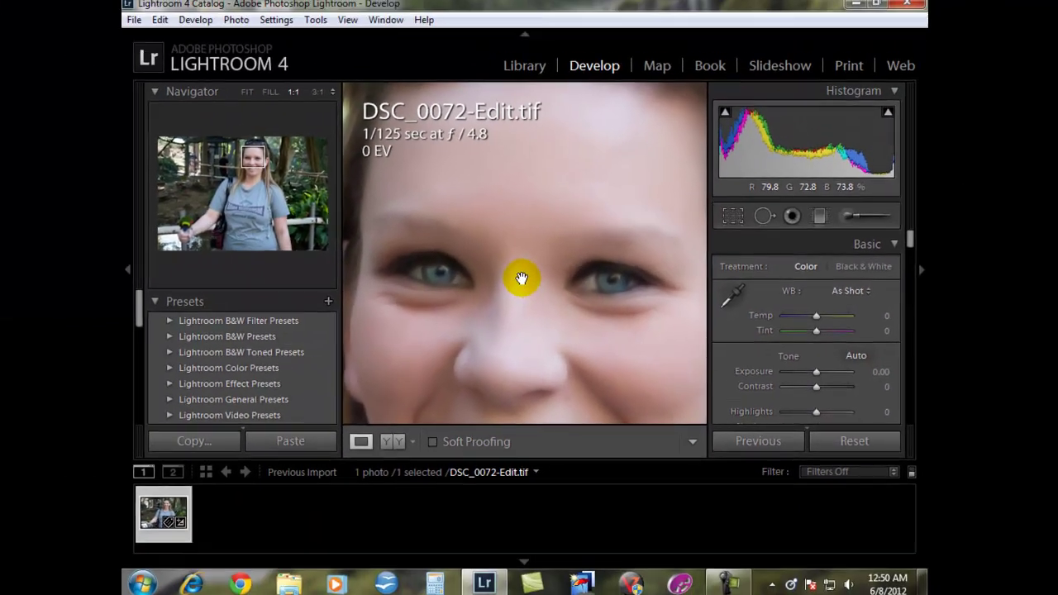
click(522, 278)
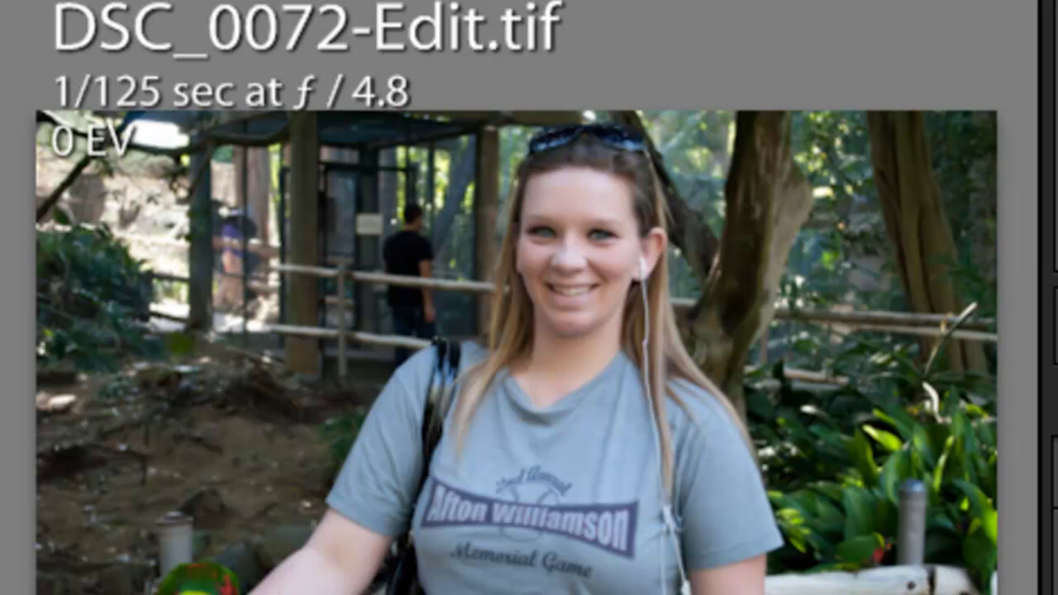
click(562, 238)
mouse_move(584, 273)
mouse_down()
mouse_move(499, 463)
mouse_move(468, 491)
mouse_up()
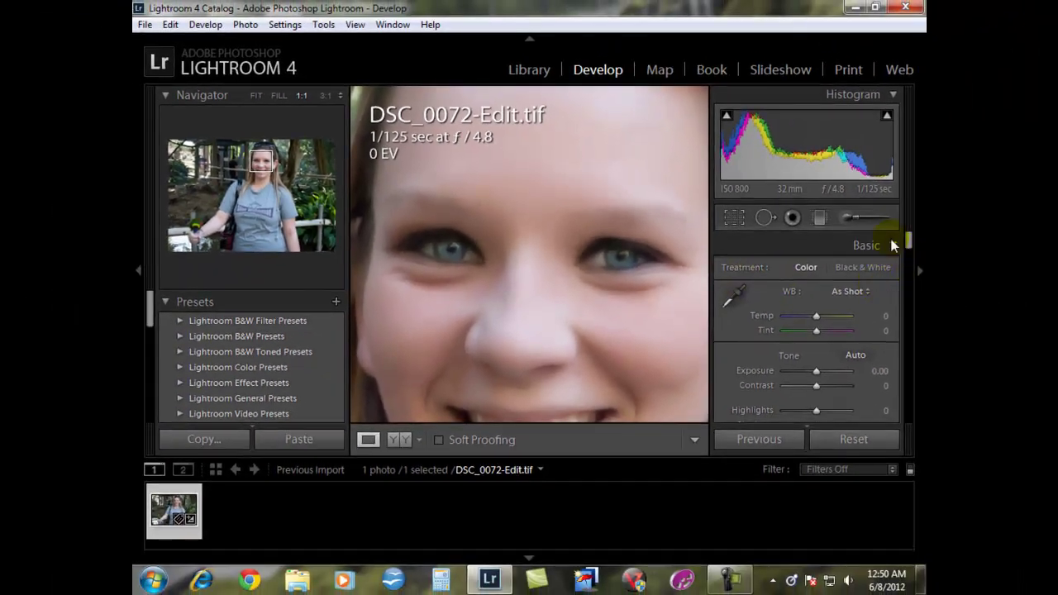
Reopen the Adjustment Brush (Size 5.3, Feather 70, Flow 70) and place a new pin between the eyes
click(854, 221)
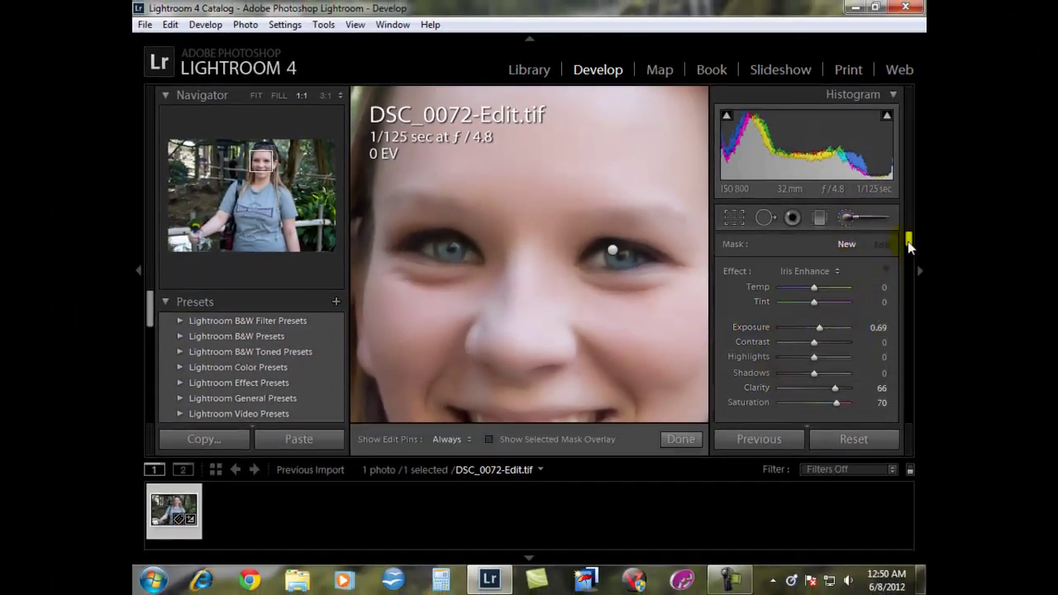
drag(907, 238, 907, 251)
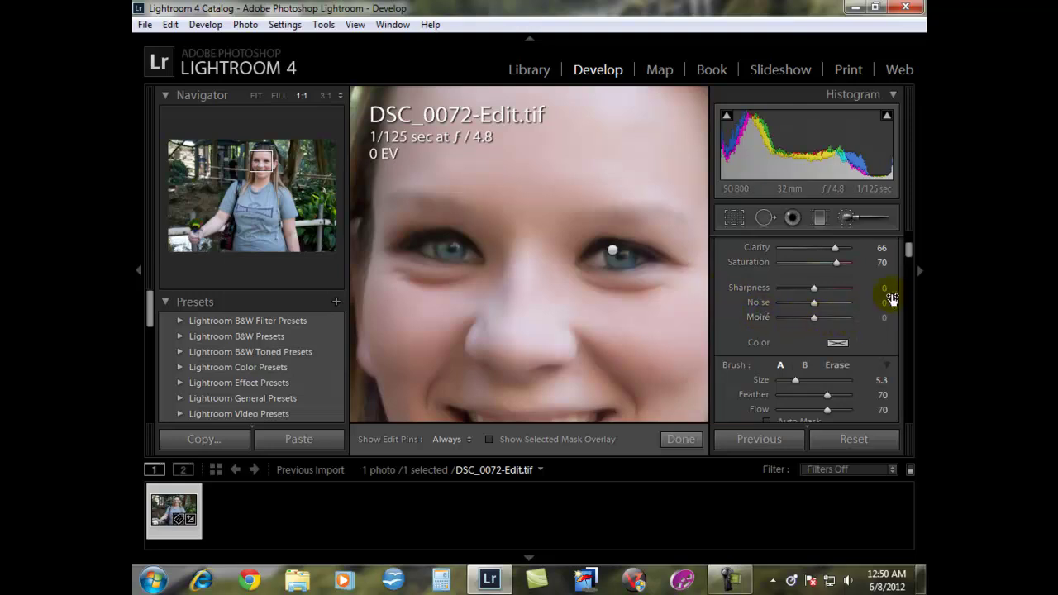
scroll(907, 258, down, 2)
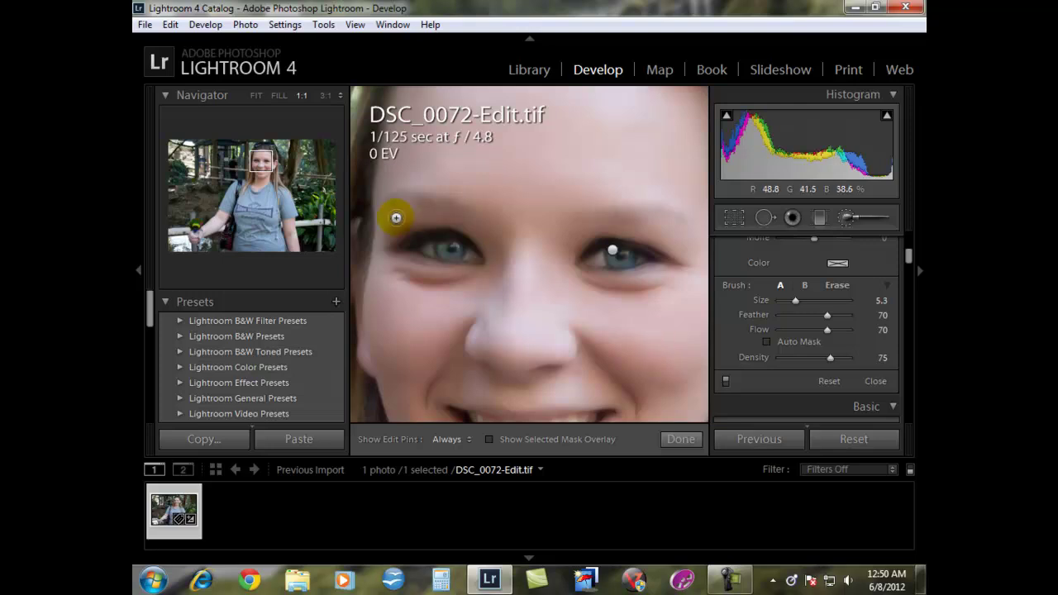
click(528, 243)
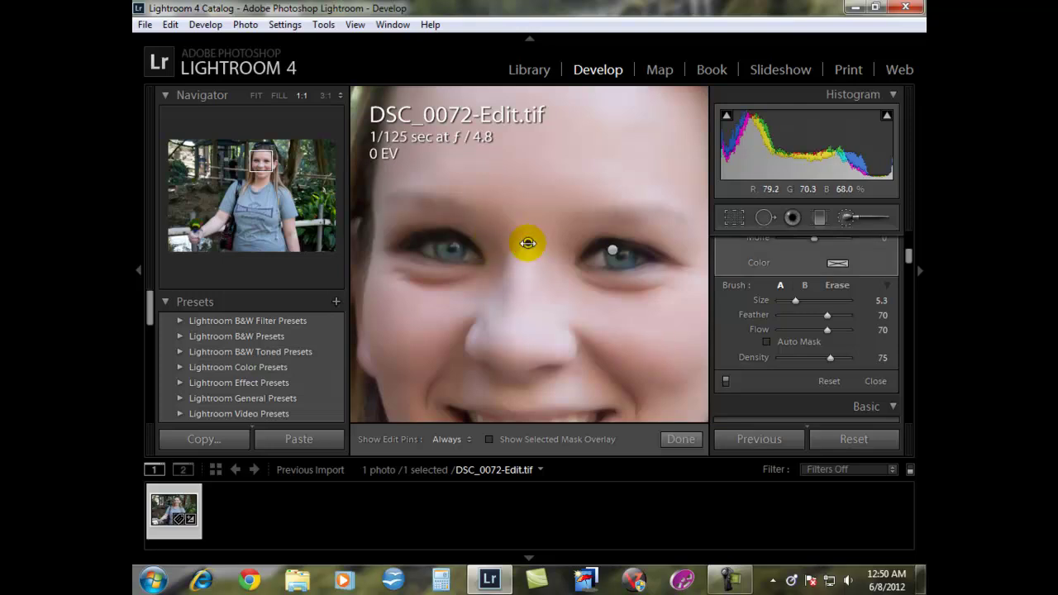